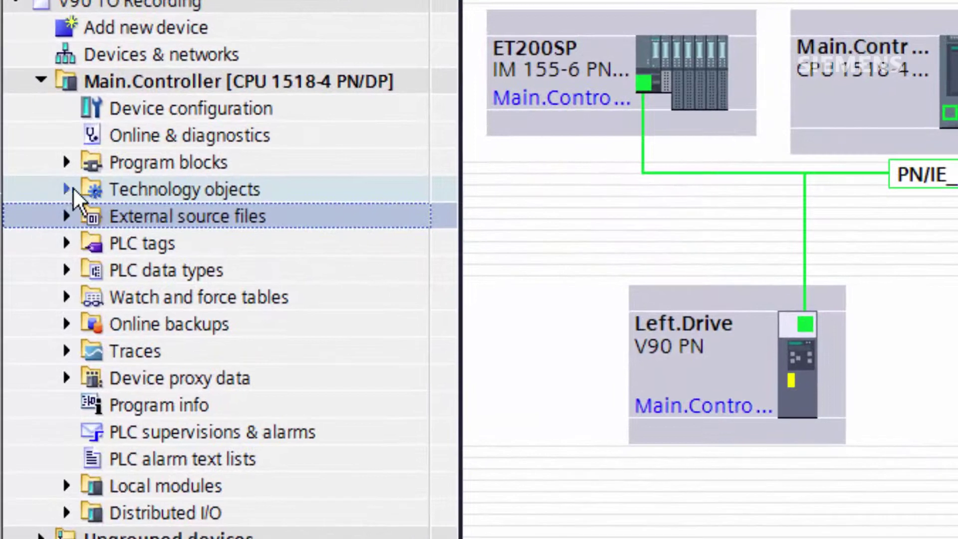
Step: Add a TO_PositioningAxis technology object named 'Left Axis' under the controller's technology objects
left_click(57, 182)
double_click(132, 216)
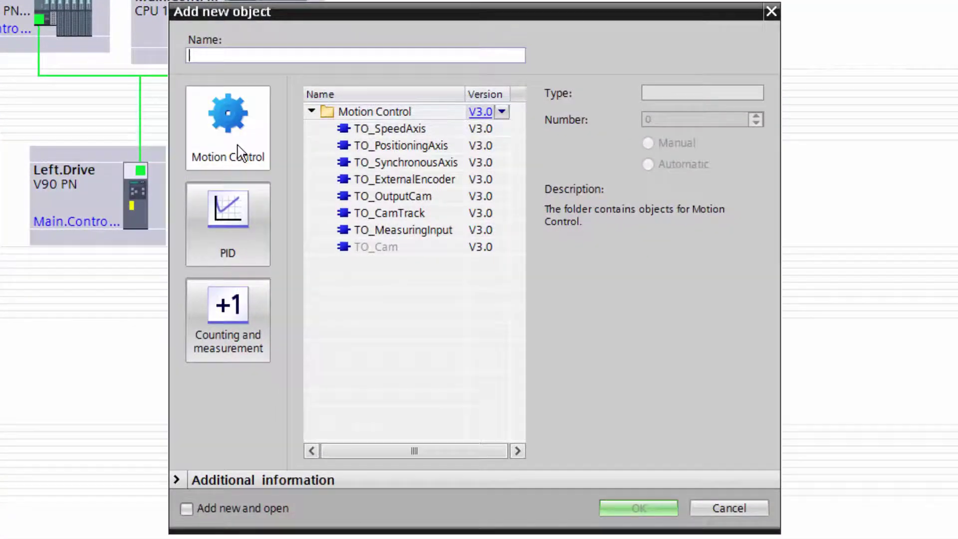
left_click(391, 145)
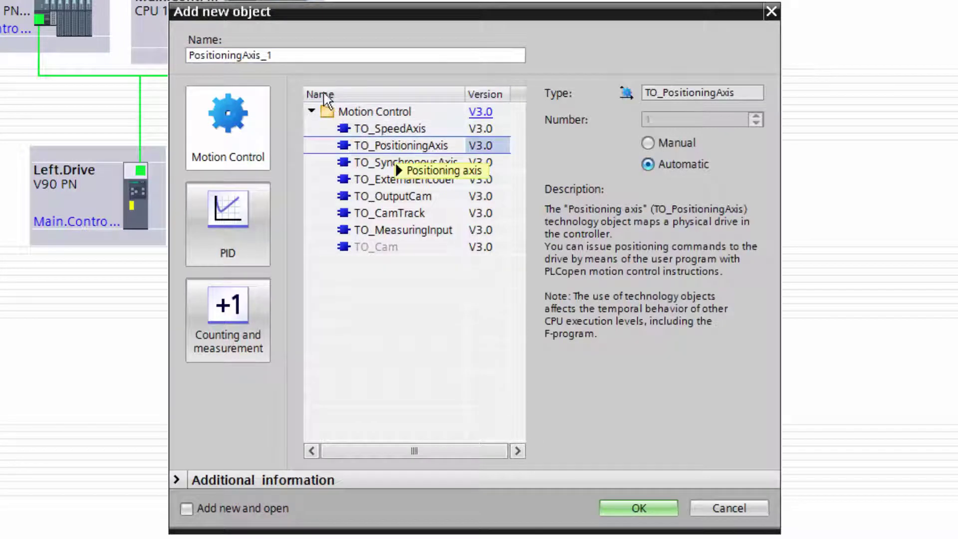
left_click_drag(299, 56, 186, 56)
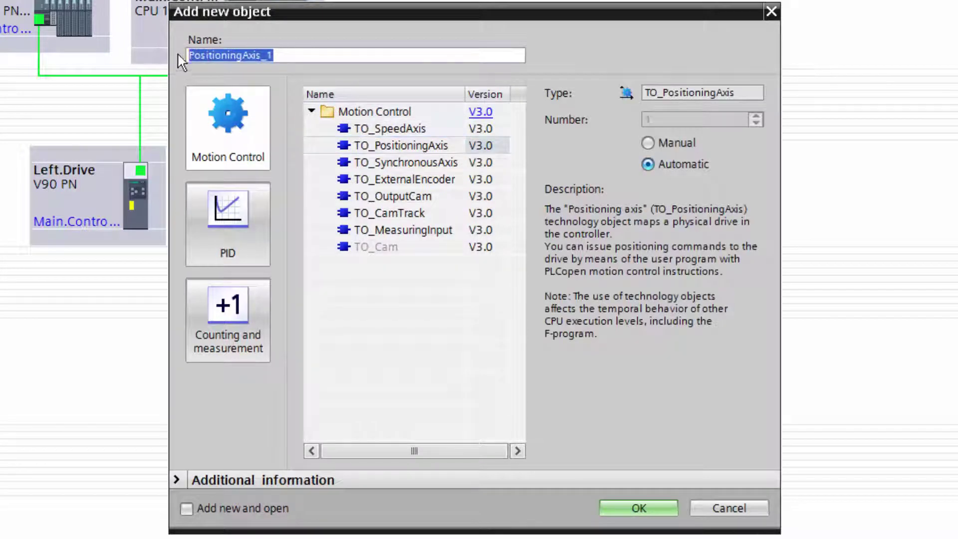
type("Left A")
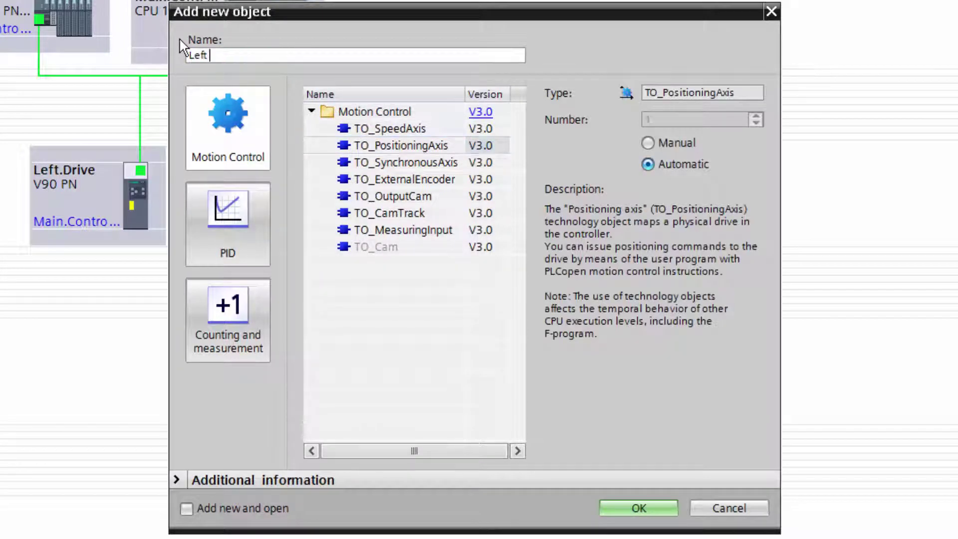
type("xis")
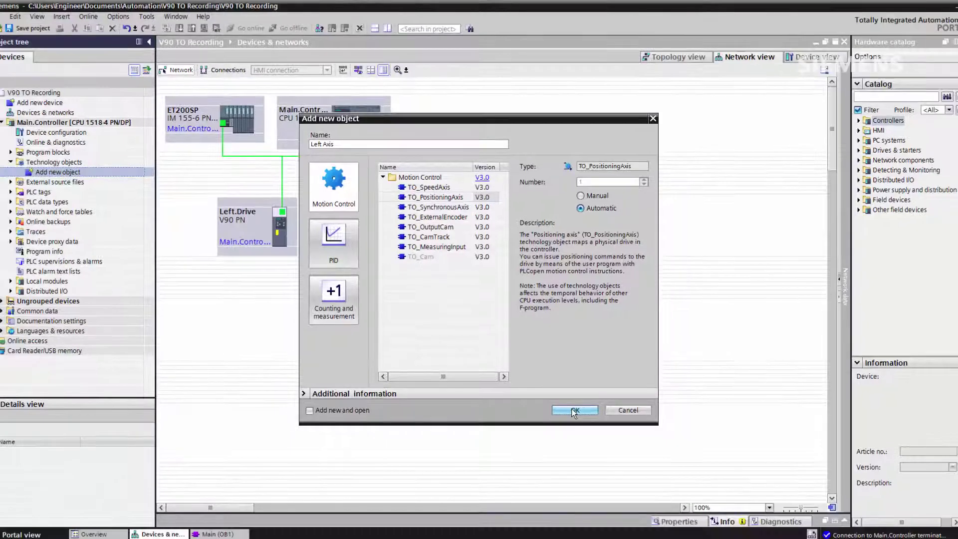
left_click(575, 410)
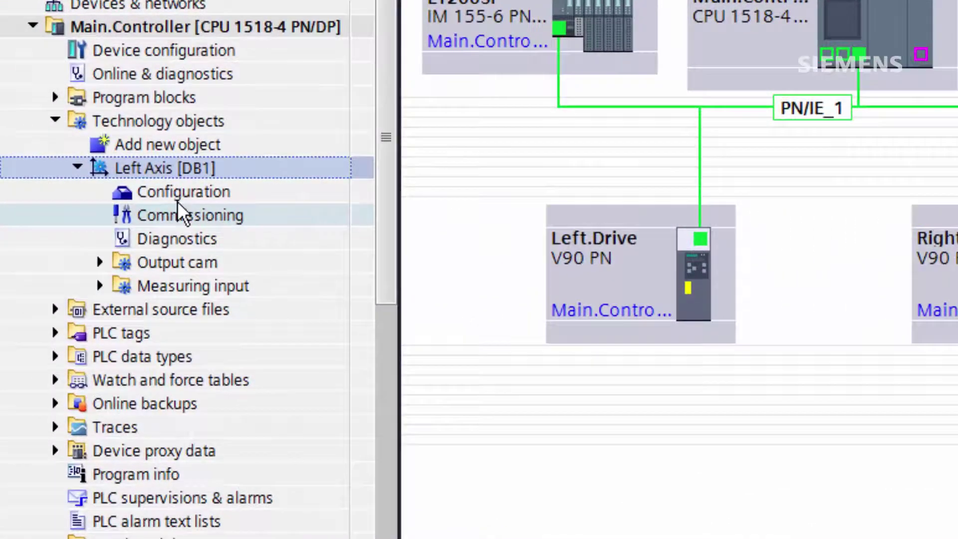
left_click(70, 194)
Step: Open the Left Axis configuration, expand all navigation nodes, and show the Hardware interface Drive page
double_click(181, 200)
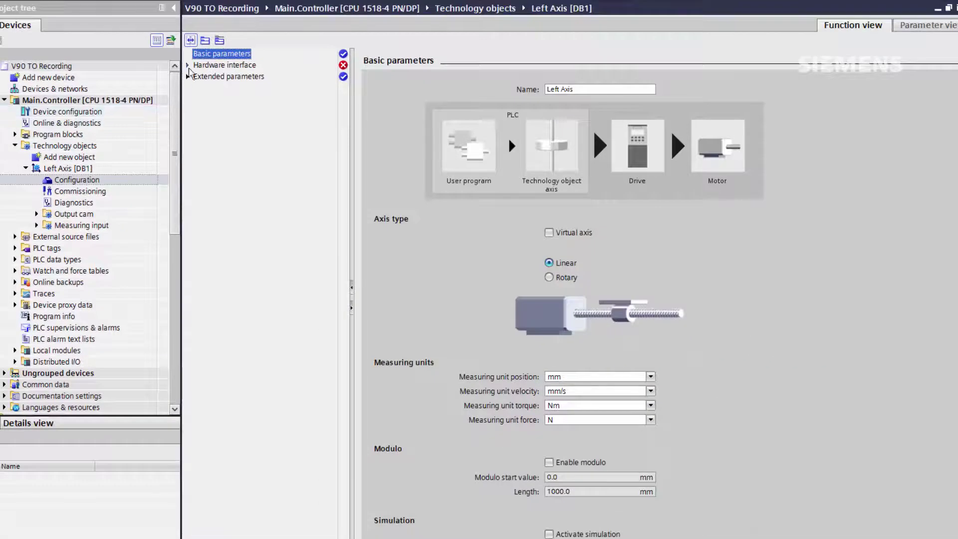
left_click(188, 66)
left_click(188, 122)
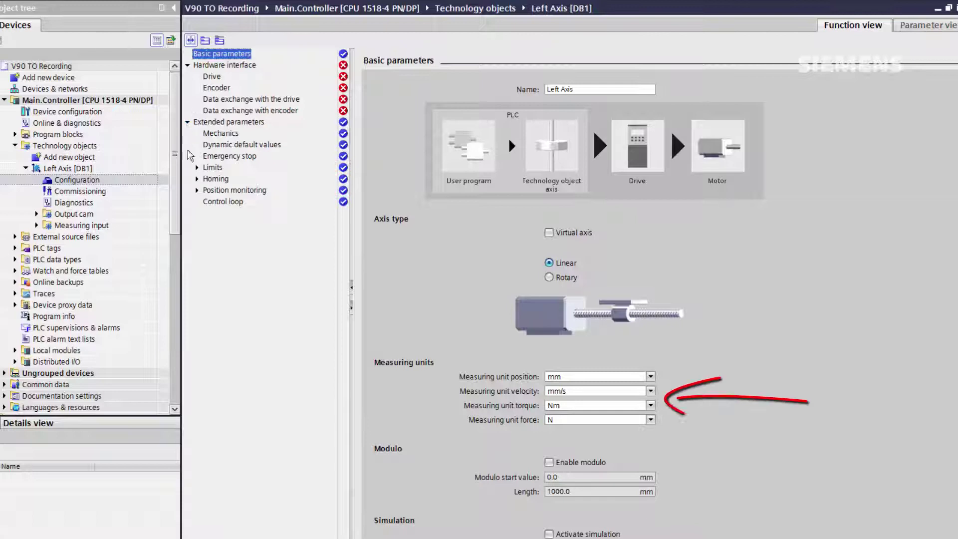
left_click(197, 168)
left_click(197, 224)
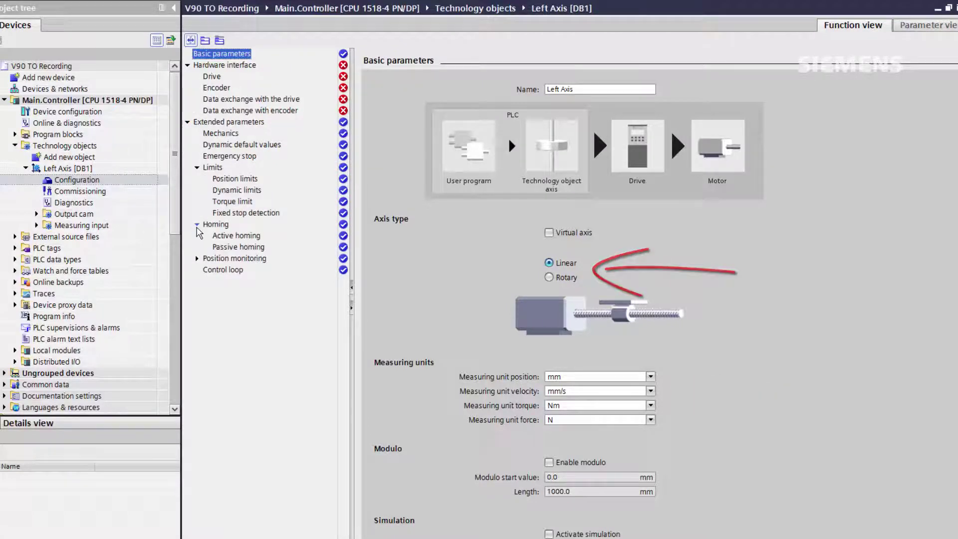
left_click(197, 258)
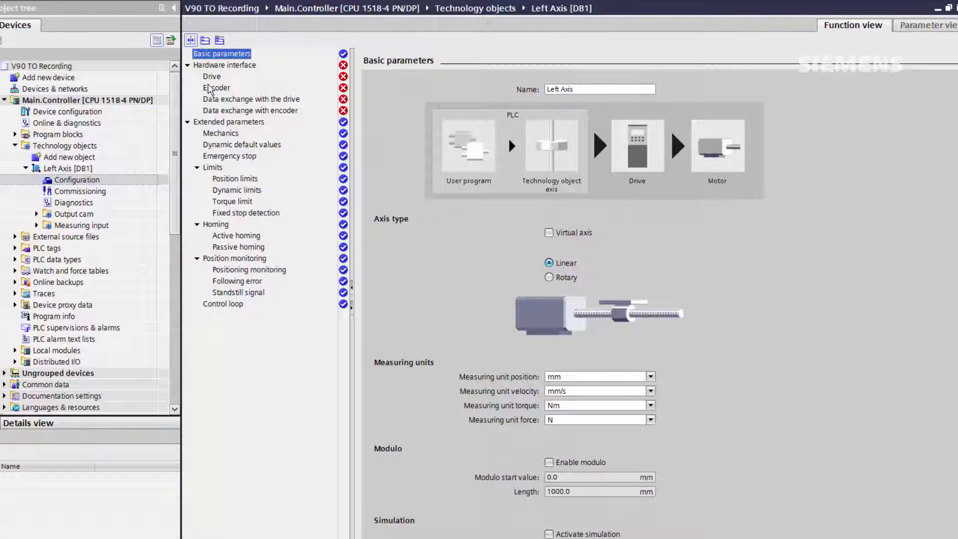
left_click(210, 77)
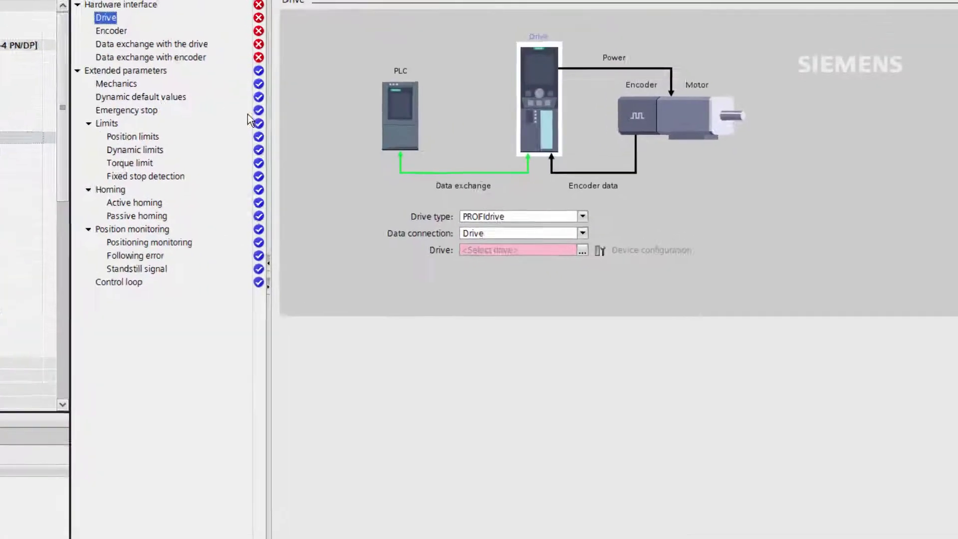
Step: Assign Left.Drive's drive object from PROFINET IO-System (100) as the axis drive
left_click(532, 216)
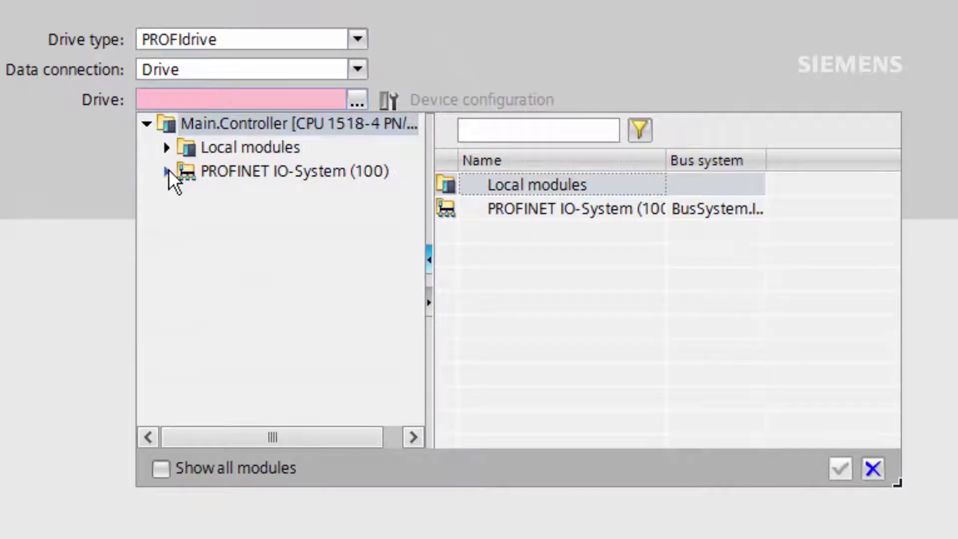
left_click(168, 171)
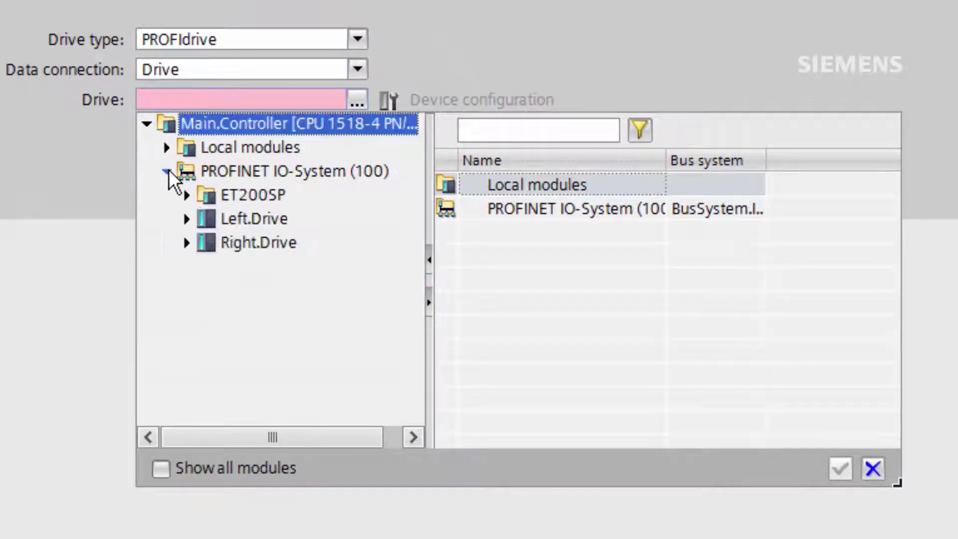
left_click(213, 218)
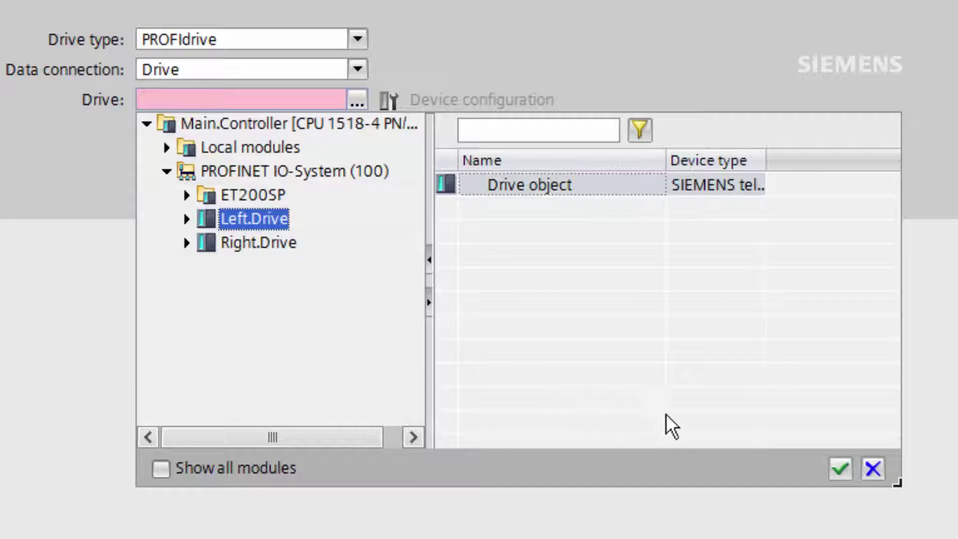
left_click(841, 470)
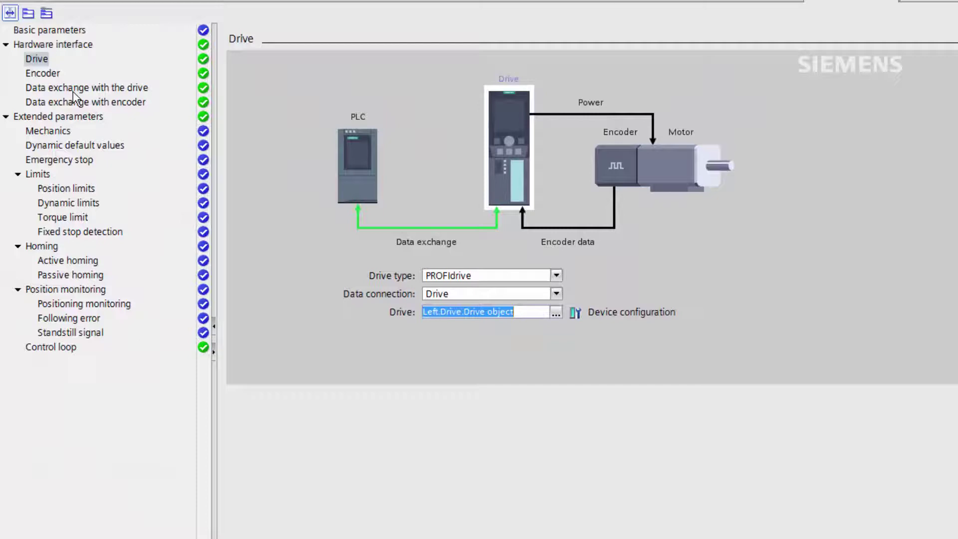
Step: Review the encoder, drive data exchange and encoder data exchange settings using Telegram 105
left_click(41, 74)
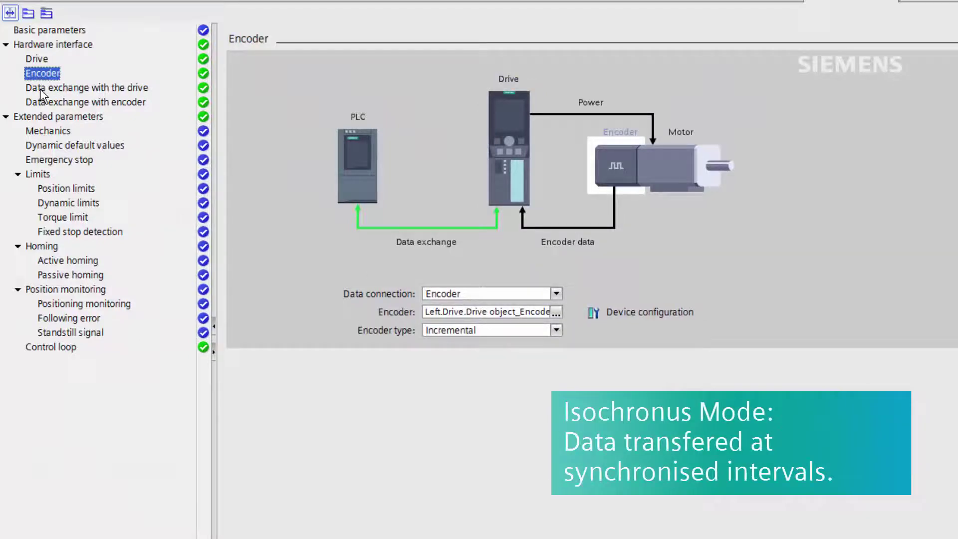
left_click(43, 94)
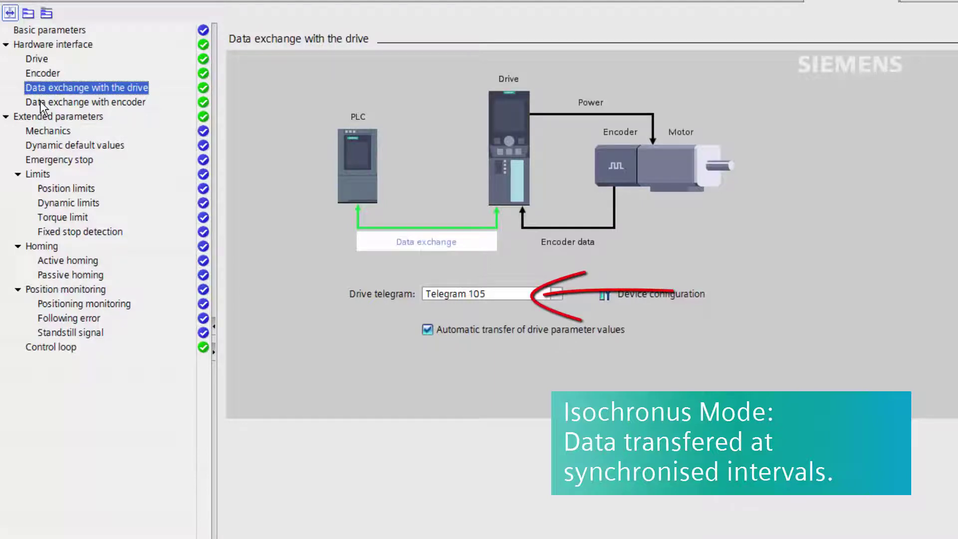
left_click(42, 104)
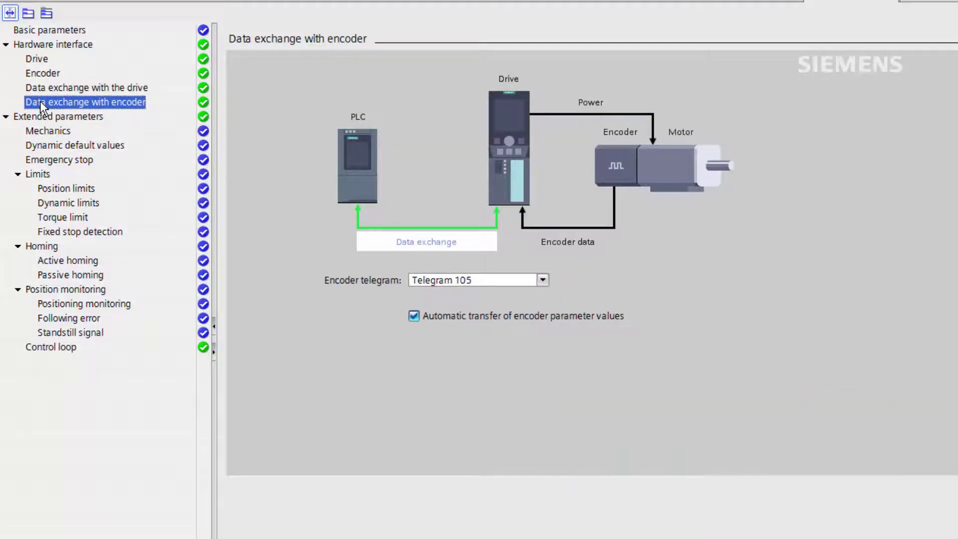
Step: Check the mechanics settings and change the default velocity from 100.0 to 300.0 mm/s
left_click(40, 131)
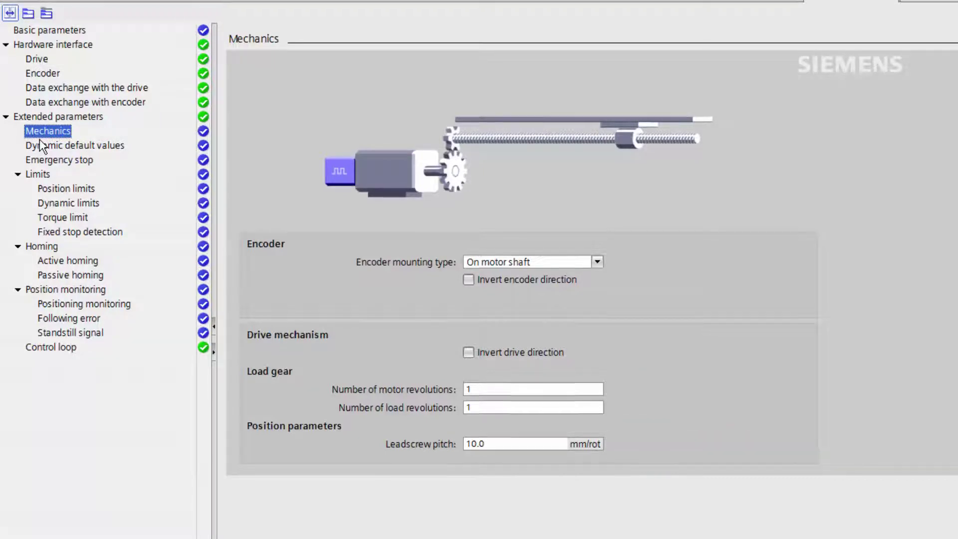
left_click(40, 146)
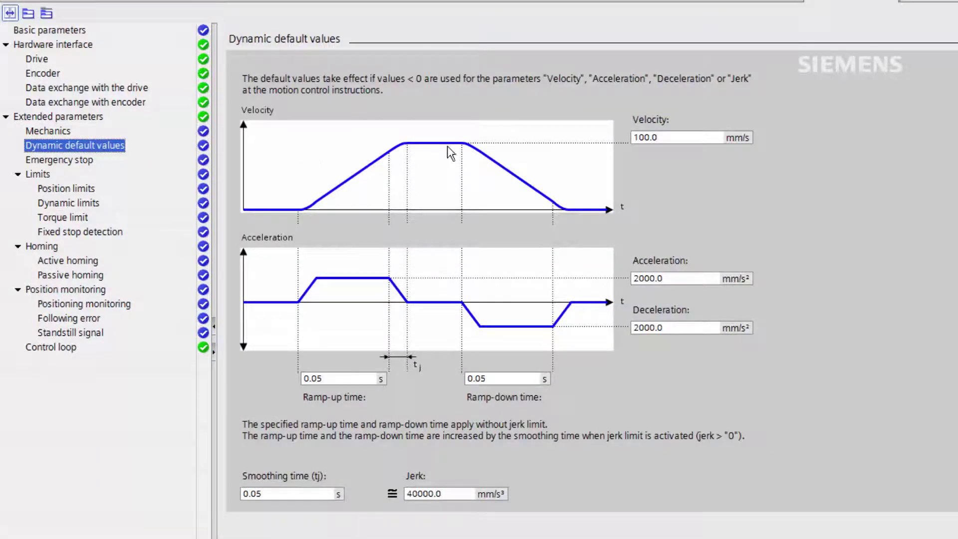
left_click(631, 137)
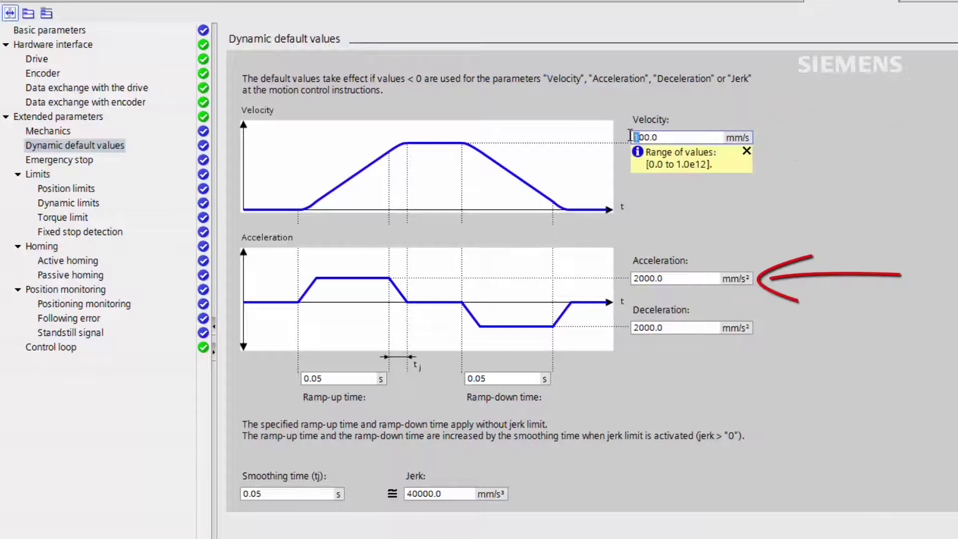
type("3")
key("Return")
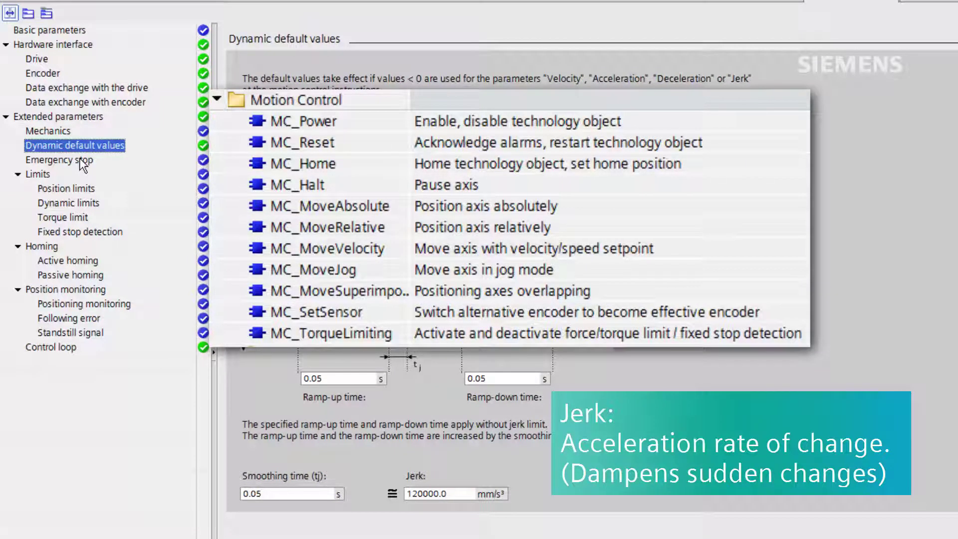
left_click(68, 202)
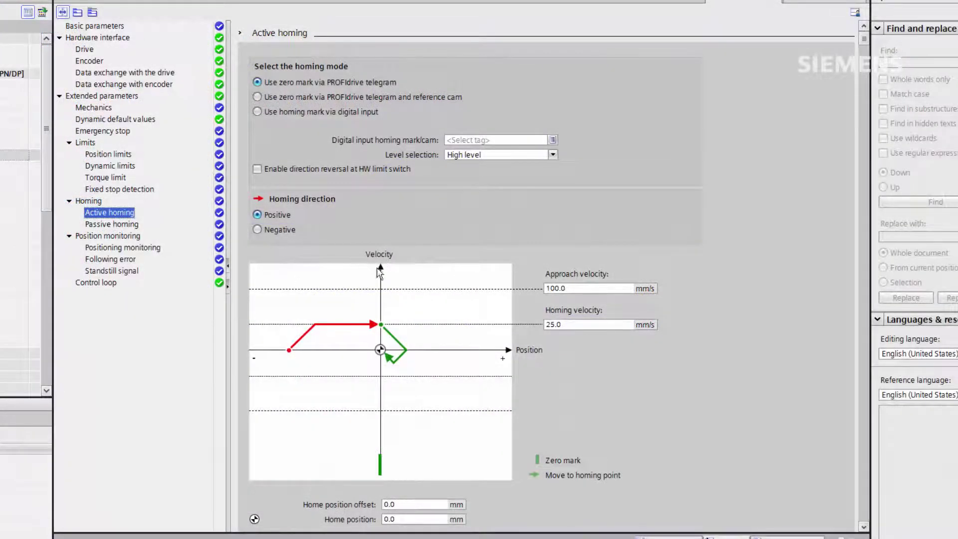
Step: Set active homing approach velocity to 25.0 mm/s and homing velocity to 2.0 mm/s
left_click(494, 279)
double_click(574, 284)
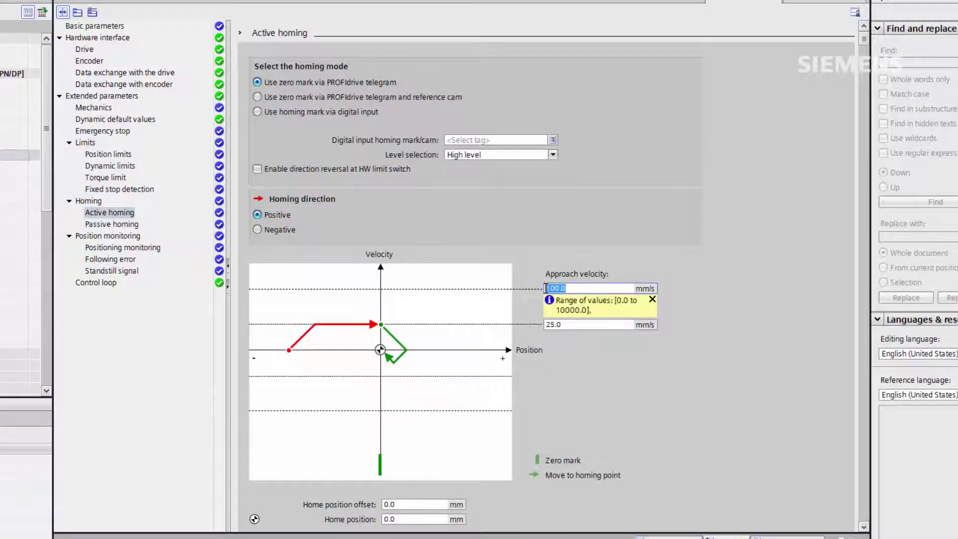
type("25")
key("Tab")
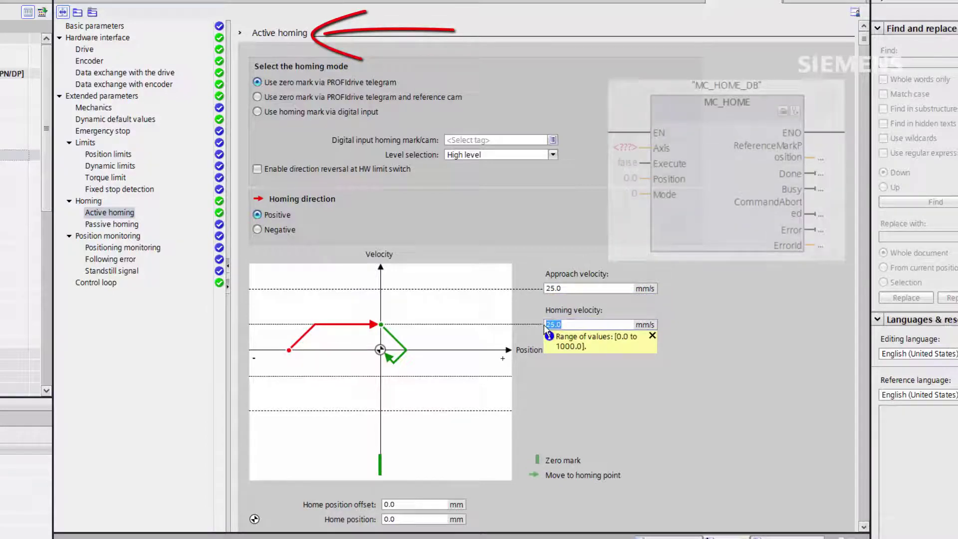
type("2")
left_click(109, 212)
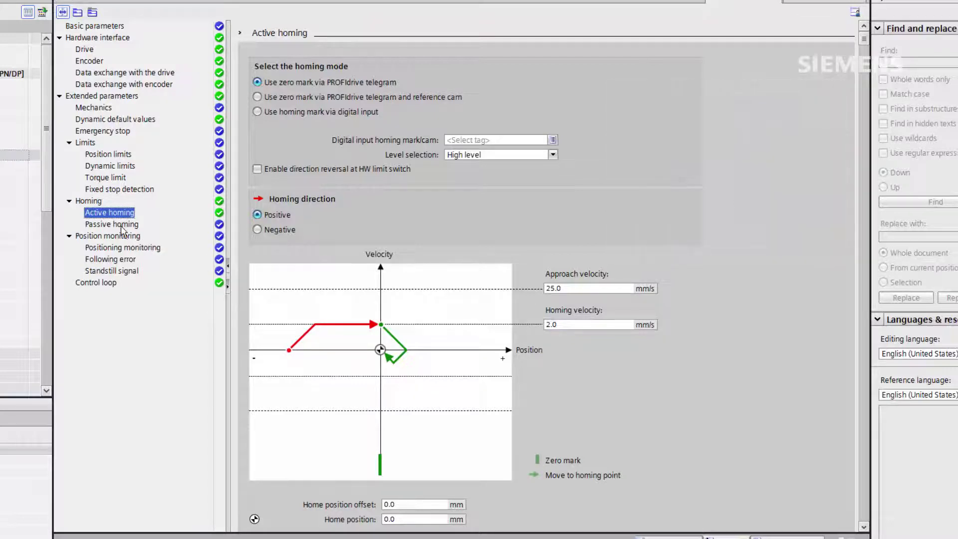
left_click(112, 225)
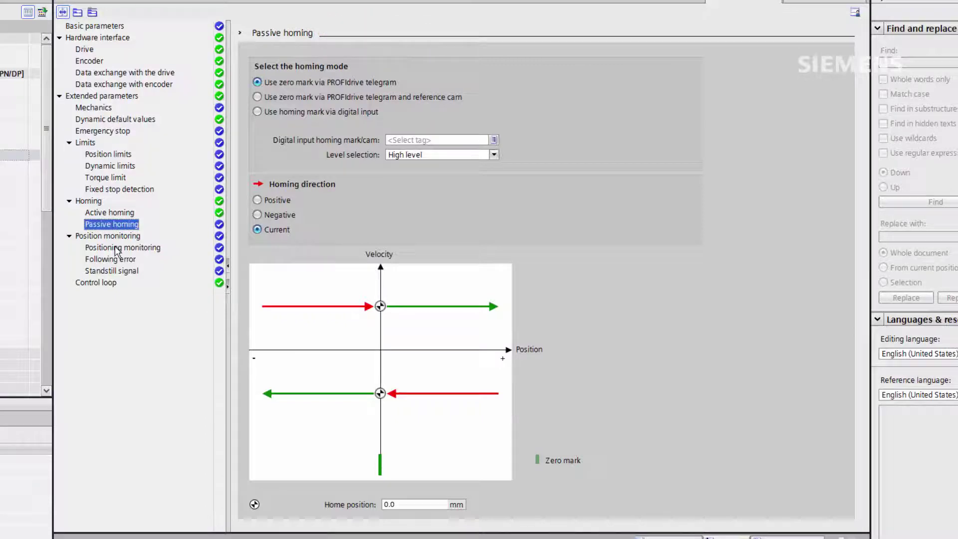
Step: Review positioning monitoring, following error, and standstill signal settings (5.0 mm/s window, 0.01 s dwell)
left_click(116, 248)
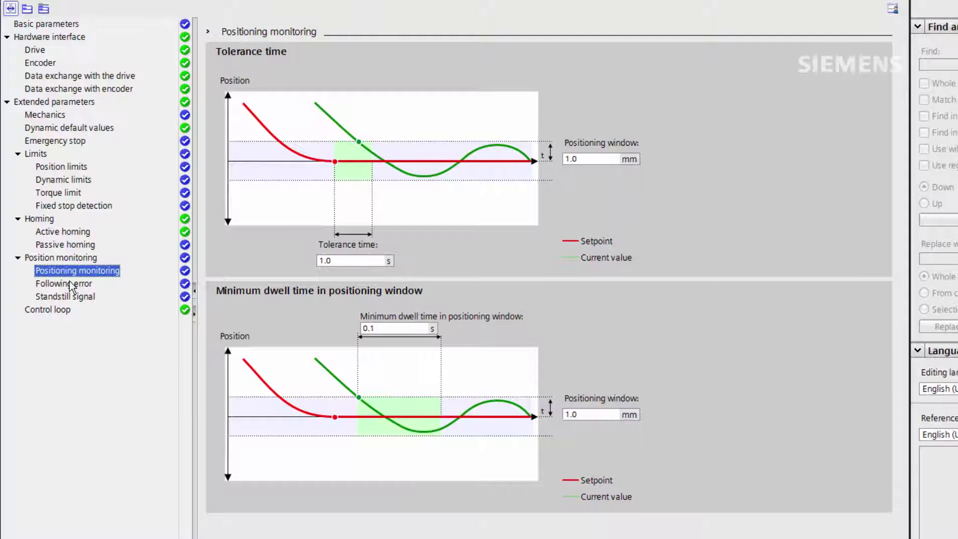
left_click(71, 284)
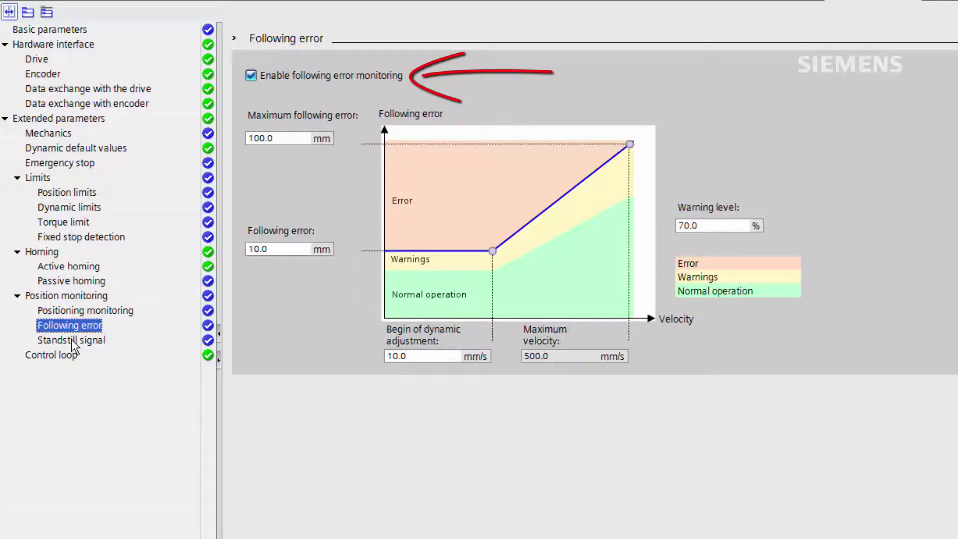
left_click(71, 339)
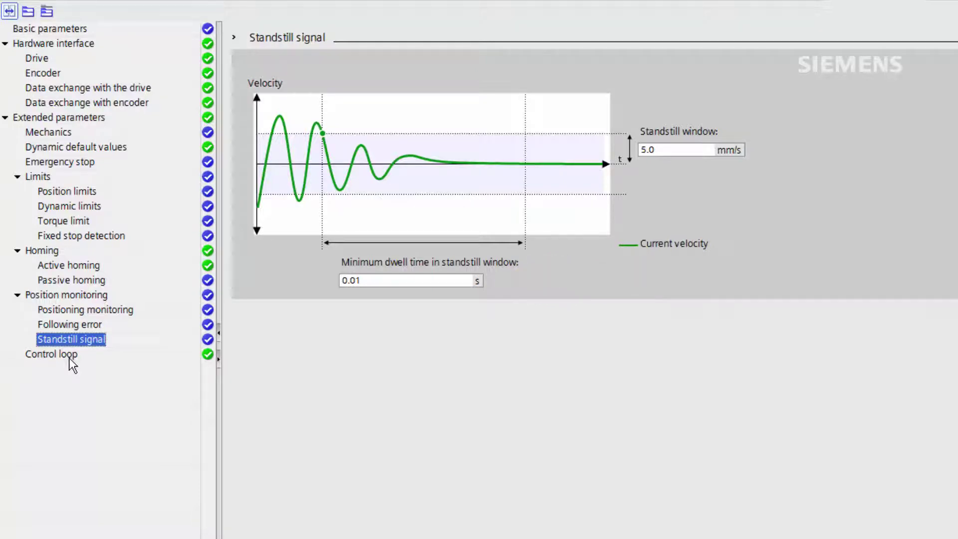
Step: Review the Left Axis control loop settings showing a Kv factor of 10.0 1/s
left_click(68, 358)
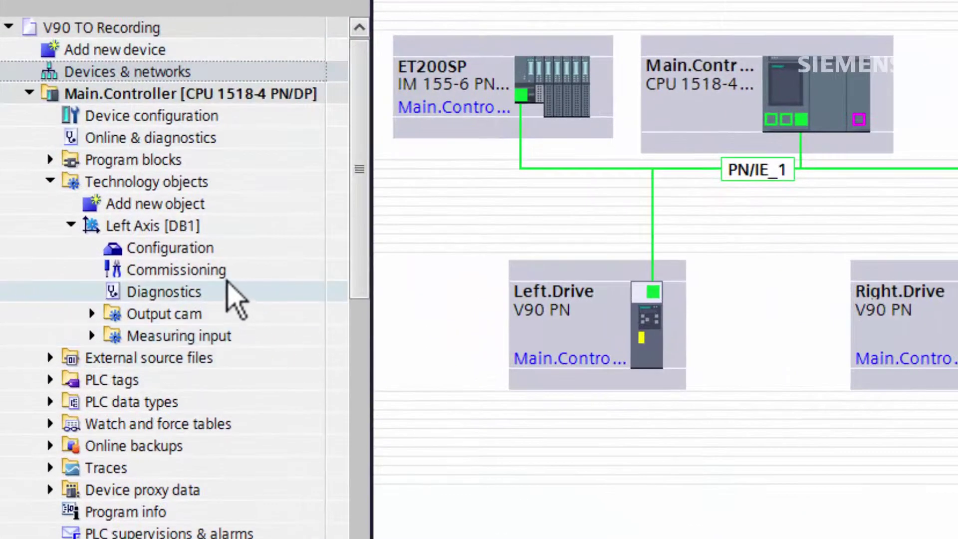
Step: Open the Left Axis commissioning panel and take master control of the axis
double_click(223, 276)
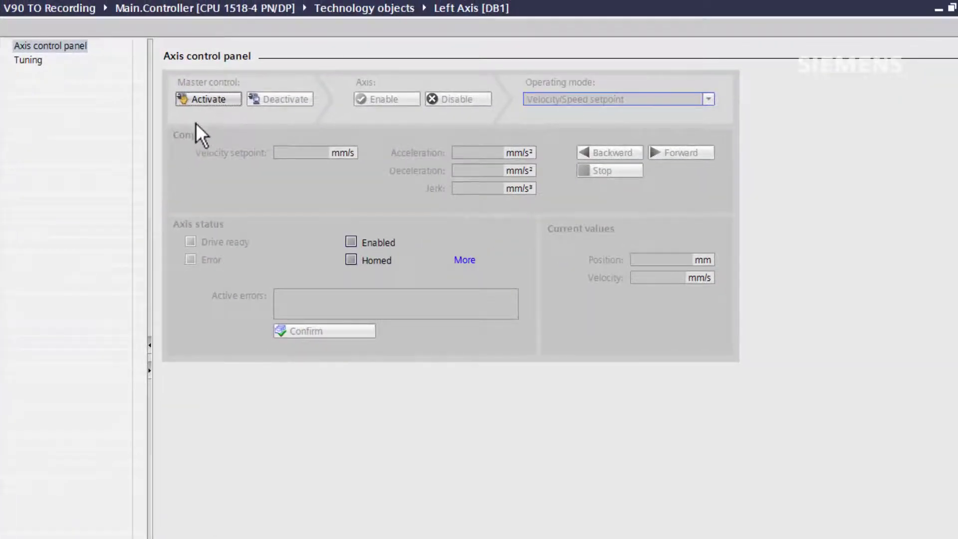
left_click(209, 100)
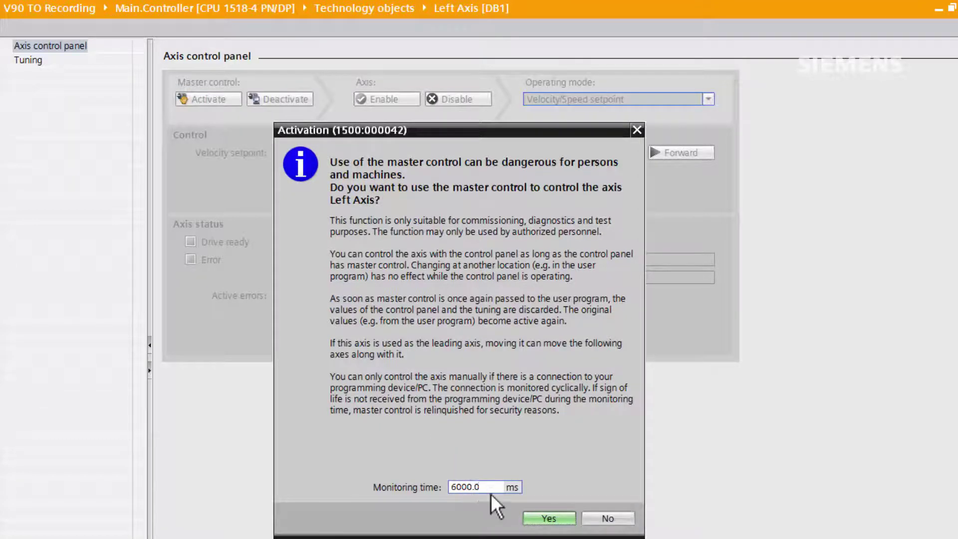
left_click(548, 520)
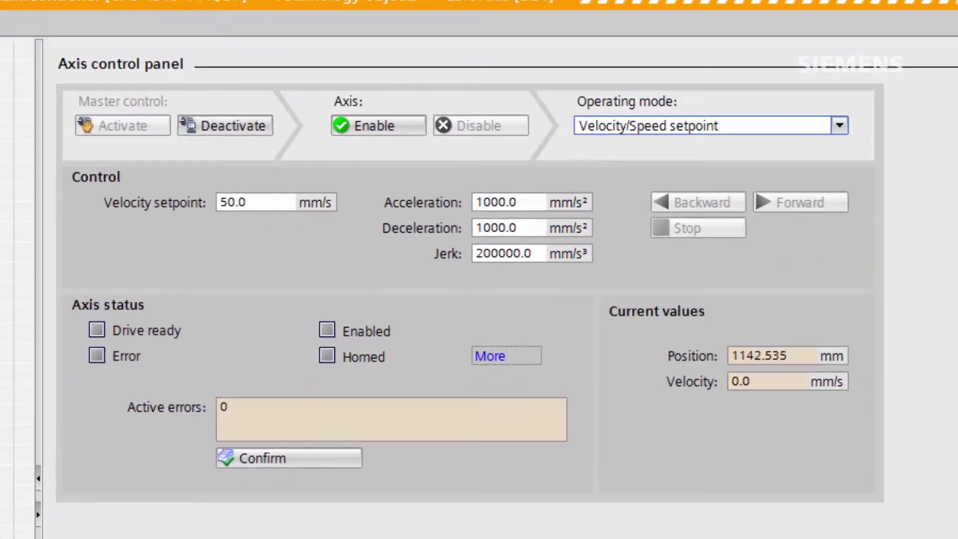
Step: Enable the Left Axis drive and set the velocity setpoint to 100 mm/s
left_click(386, 140)
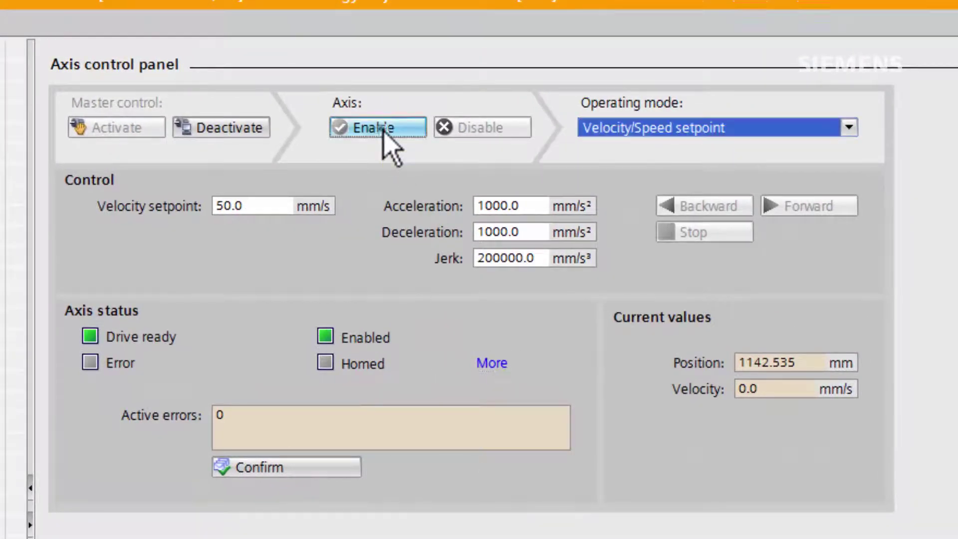
left_click(268, 205)
type("10")
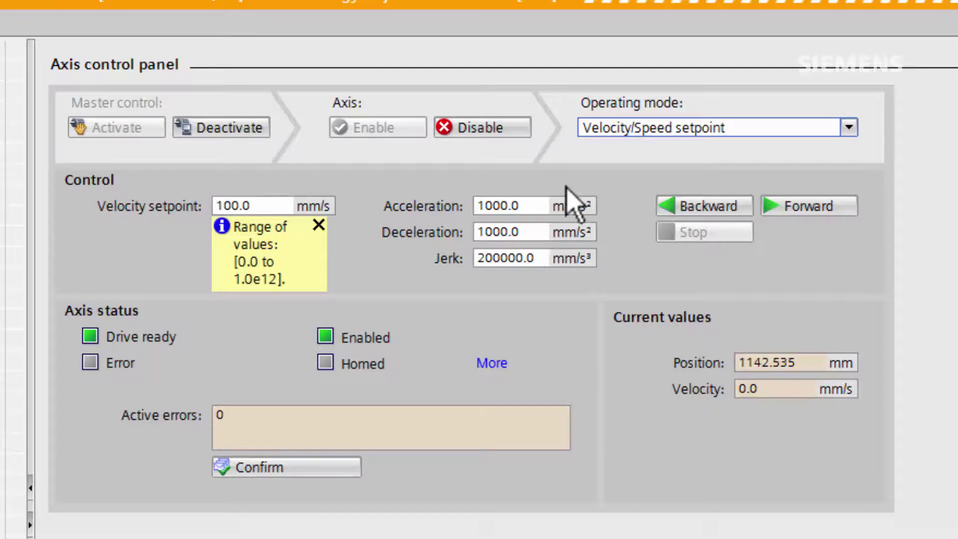
Step: Jog the axis forward, stop it, then jog it backward and stop again
left_click(817, 212)
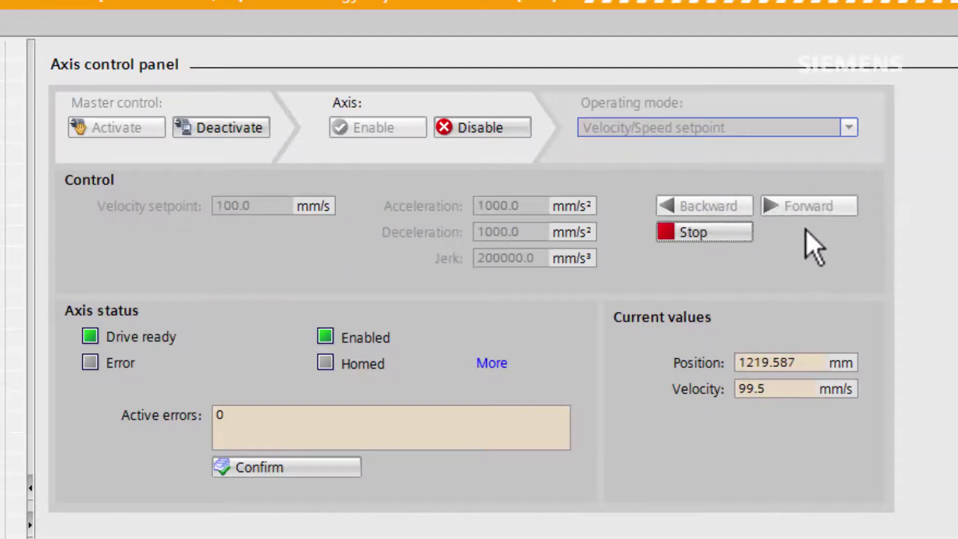
left_click(724, 235)
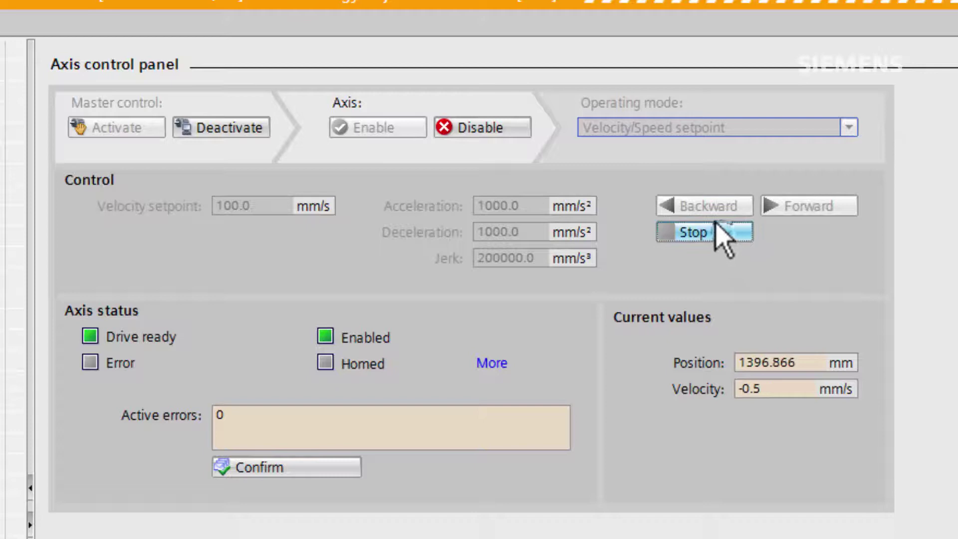
left_click(705, 211)
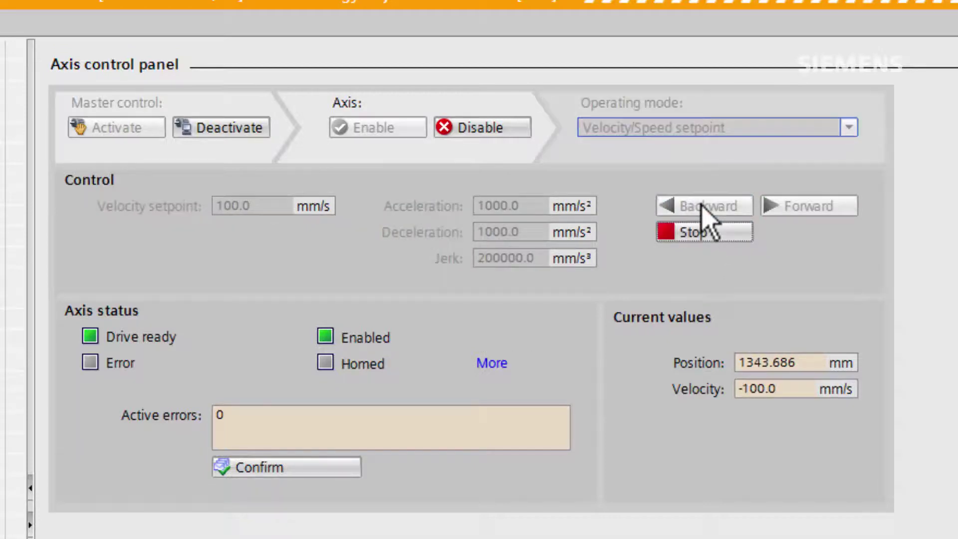
left_click(708, 234)
Step: Switch to Positioning relative mode and move the axis 500 mm forward, then back
left_click(746, 130)
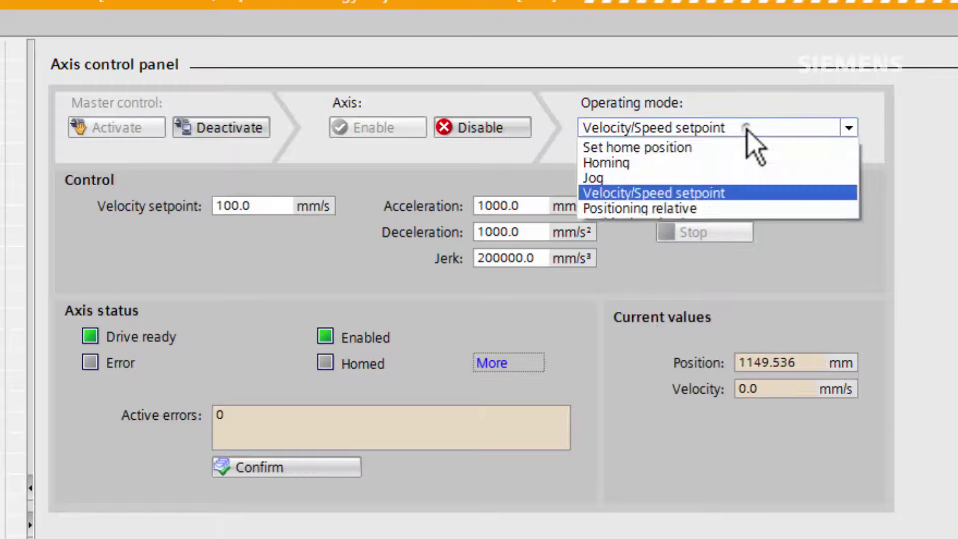
left_click(734, 208)
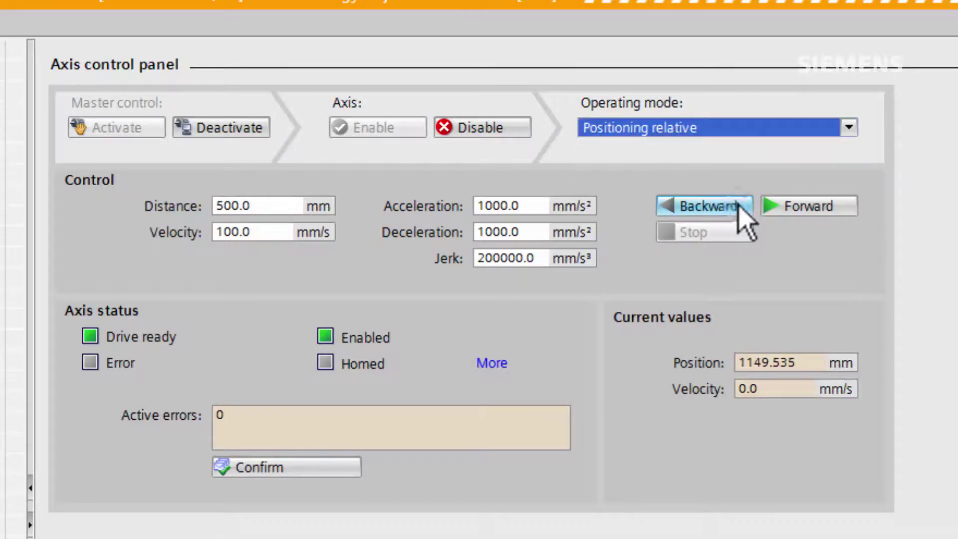
left_click(771, 209)
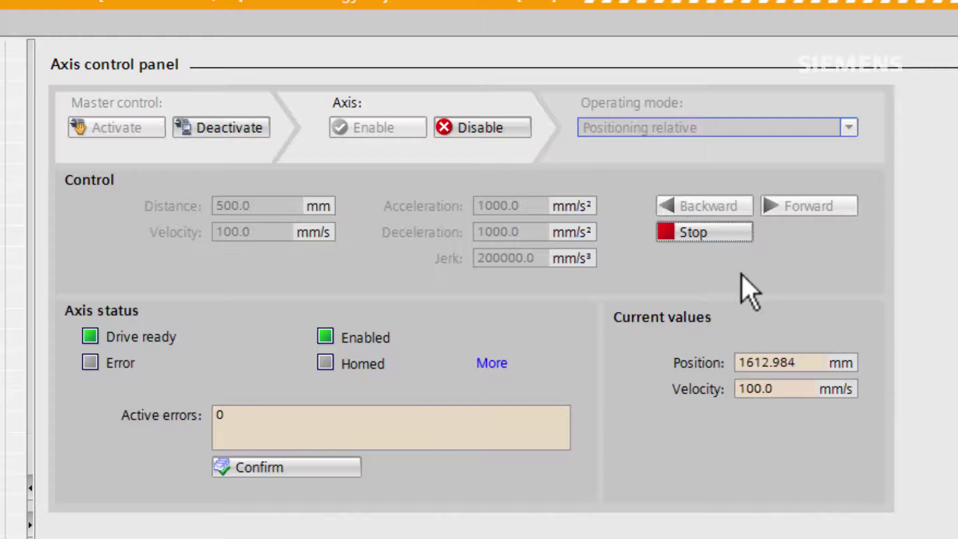
left_click(702, 209)
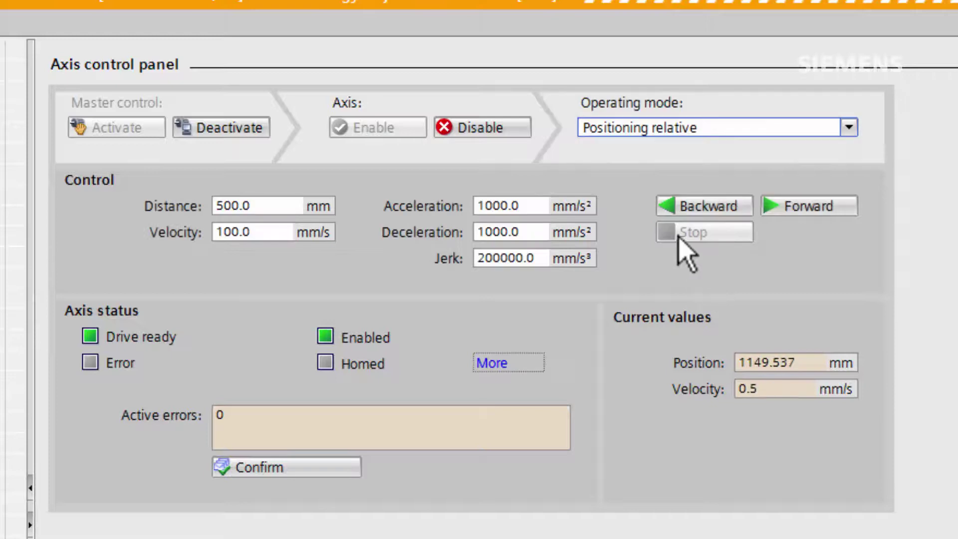
Step: Release master control of Left Axis and open its diagnostics at Status and error bits
left_click(482, 130)
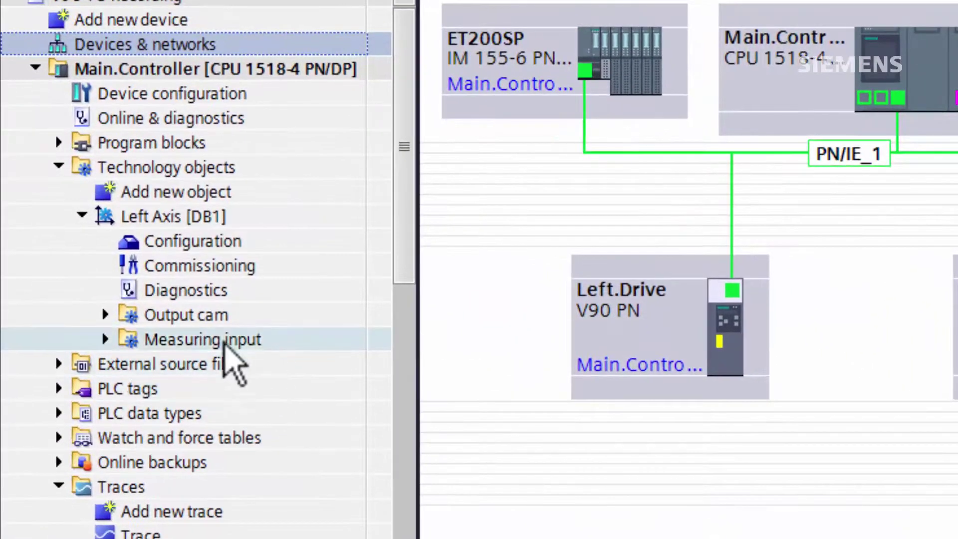
left_click(166, 288)
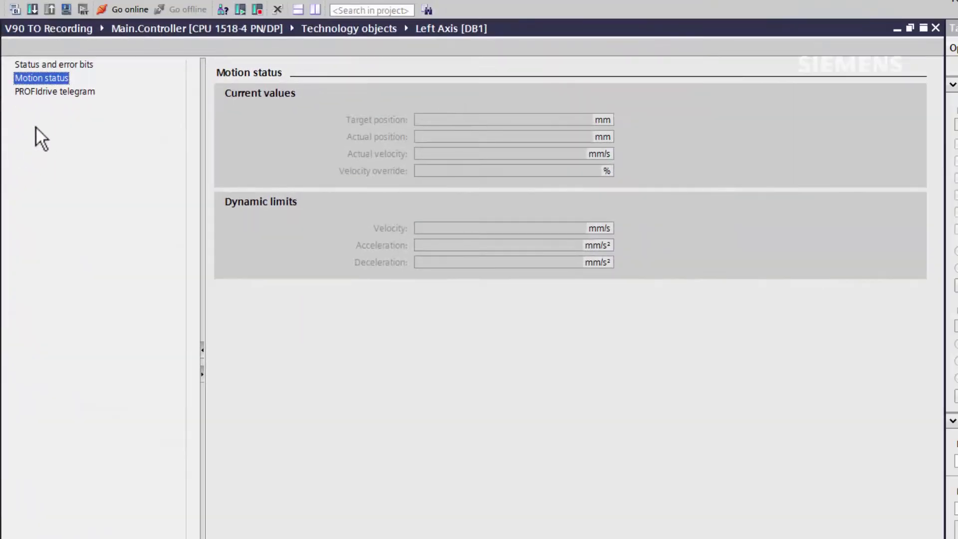
left_click(63, 64)
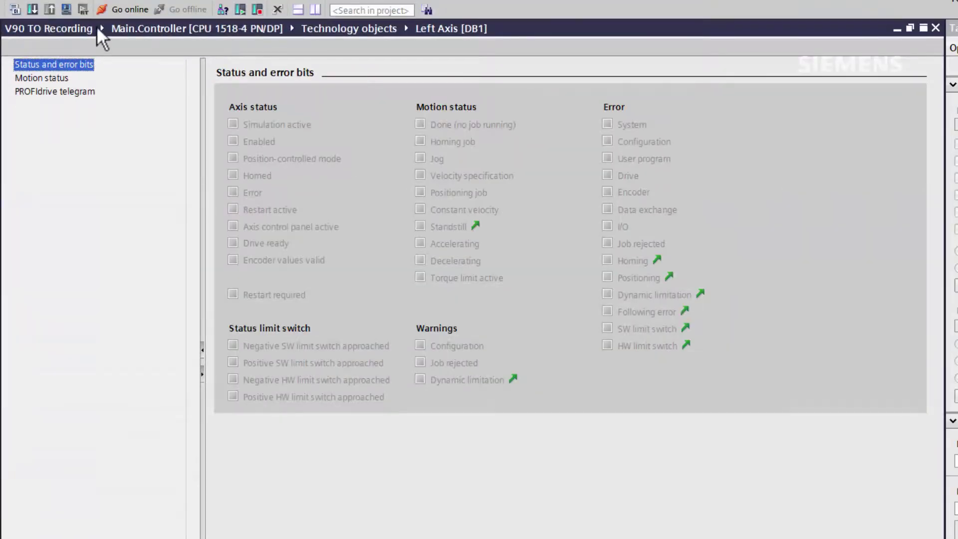
Step: Connect online and view Left Axis Motion status, showing actual position 0.005 mm
left_click(114, 8)
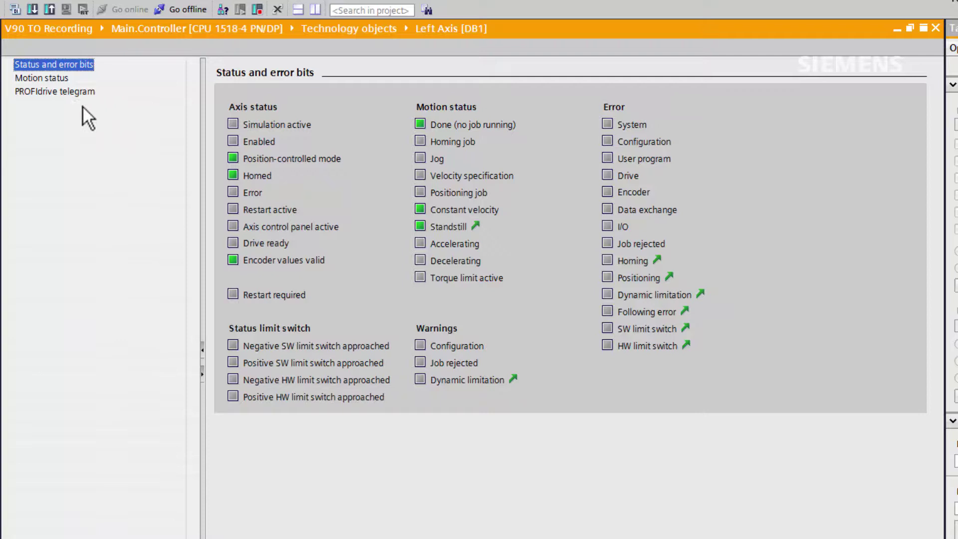
left_click(57, 79)
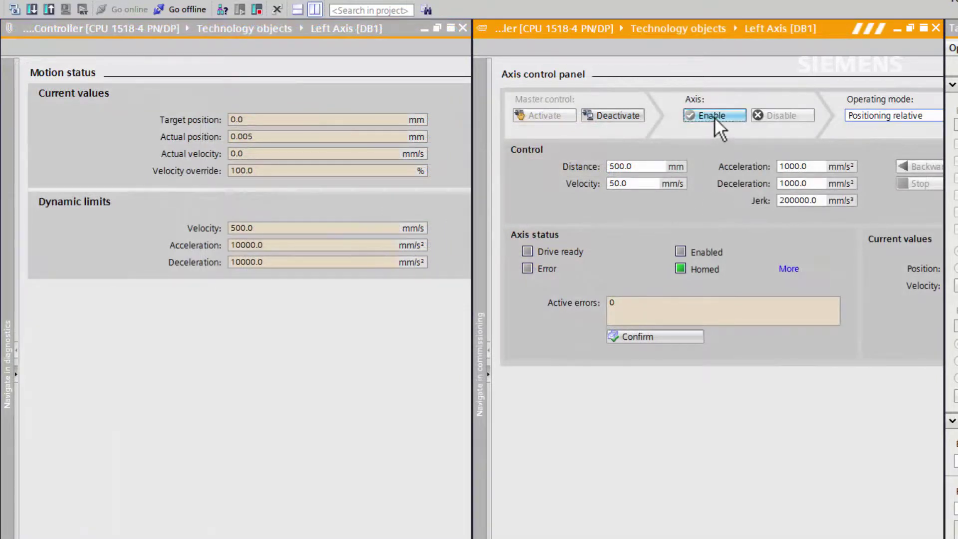
Step: Re-enable Left Axis, move it forward, then view the PROFIdrive telegram status words and position
left_click(714, 116)
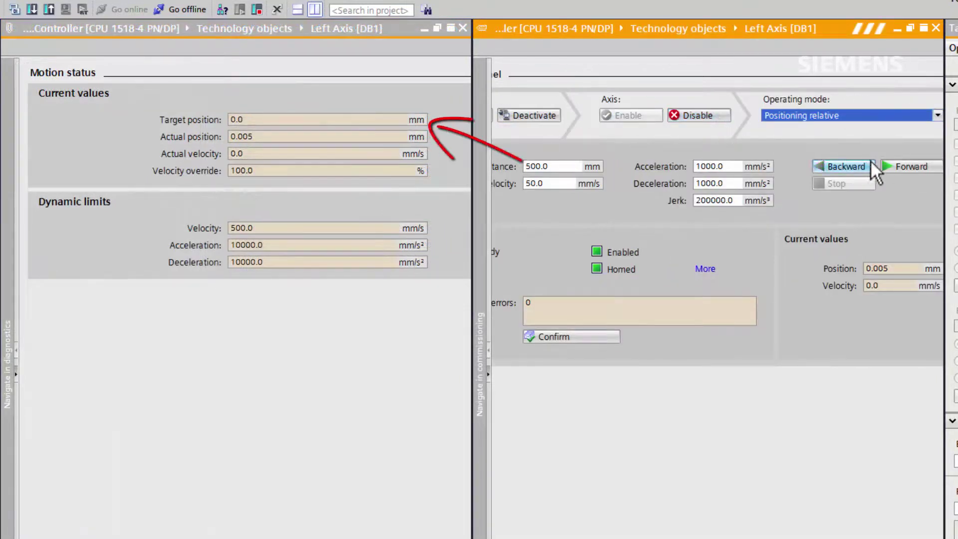
left_click(903, 167)
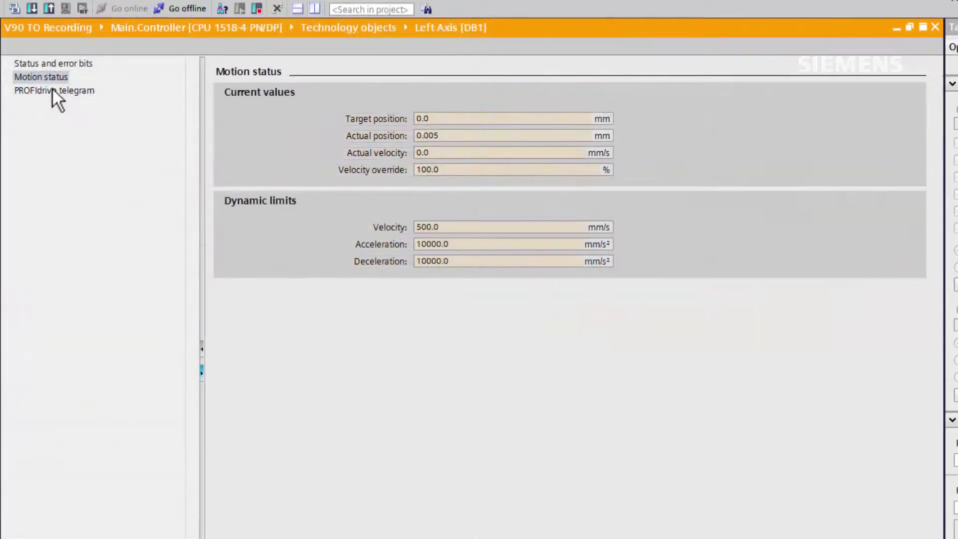
left_click(52, 90)
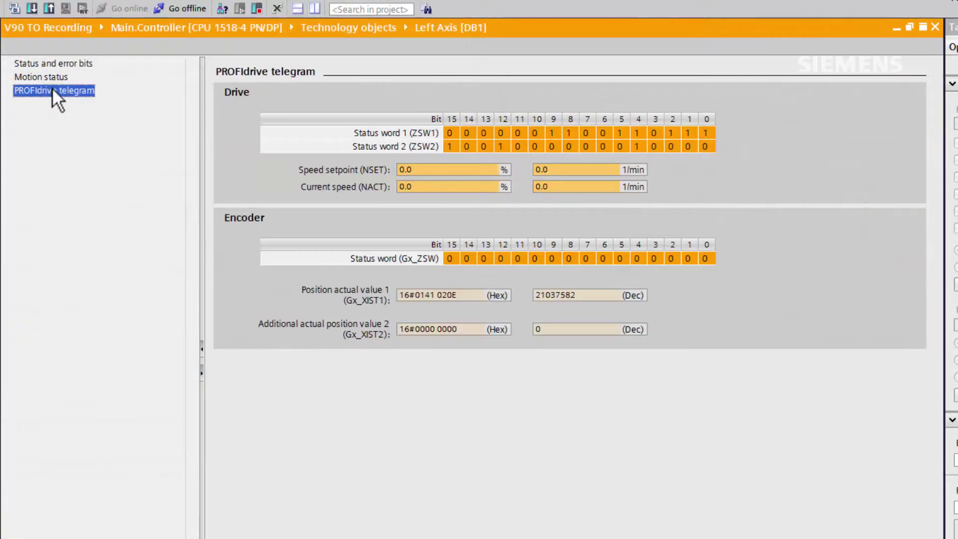